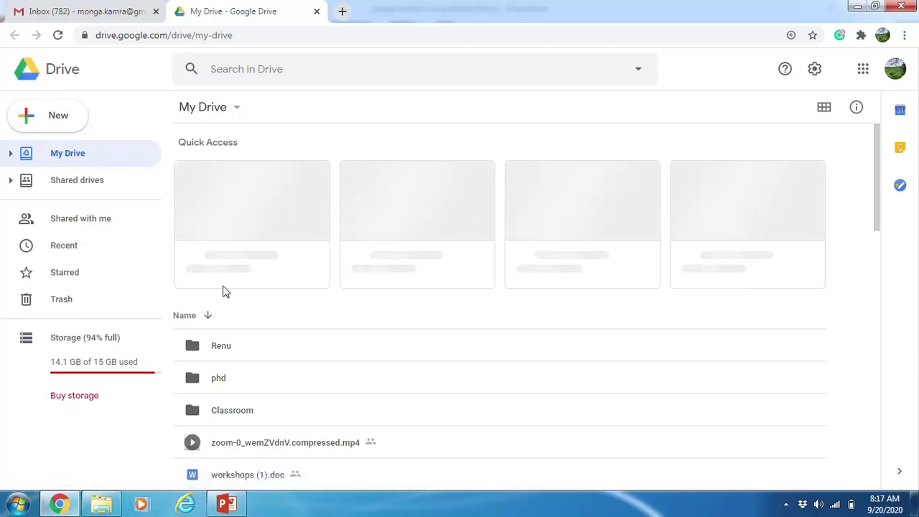
Go from Shared drives back to My Drive and bring up the New item choices
left_click(77, 185)
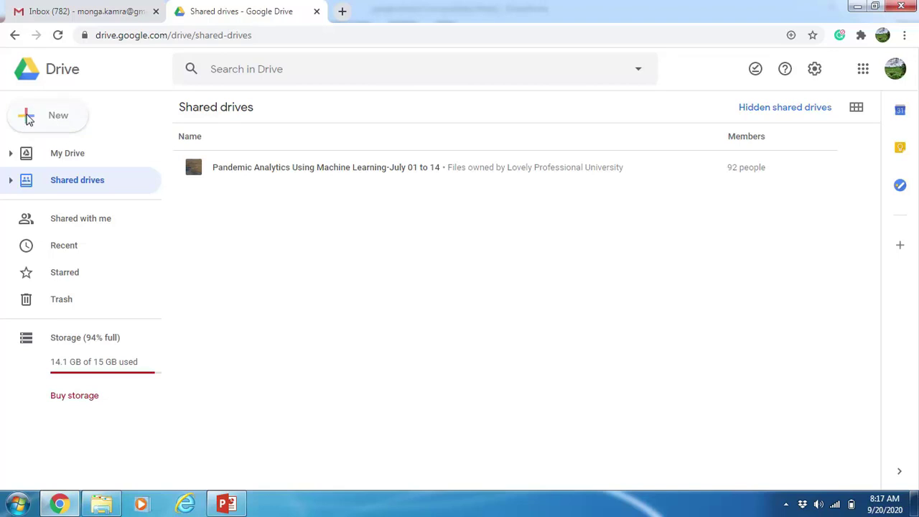
left_click(57, 155)
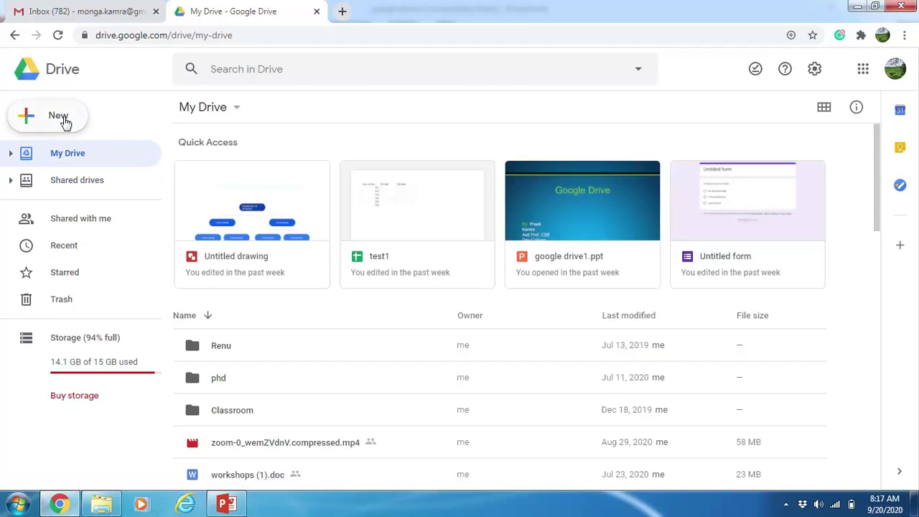
left_click(65, 122)
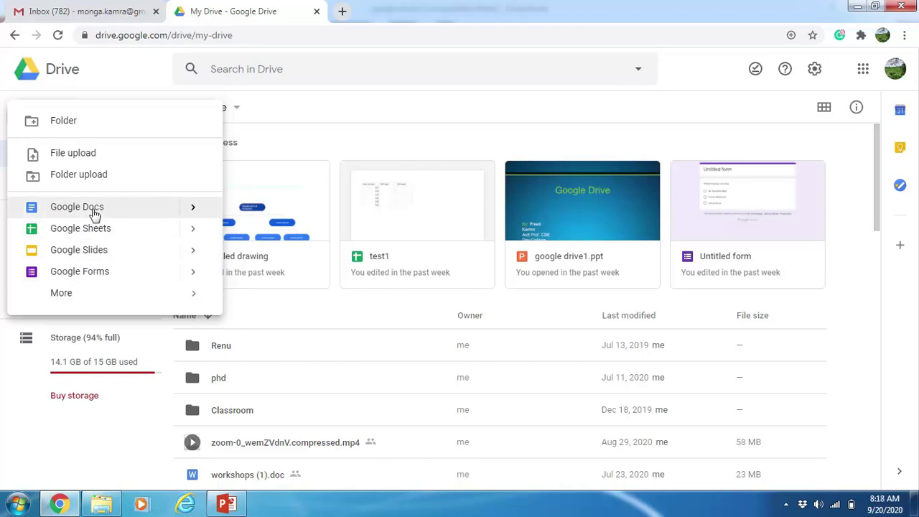
Create a Blank document from the New menu's Google Docs options
mouse_move(195, 211)
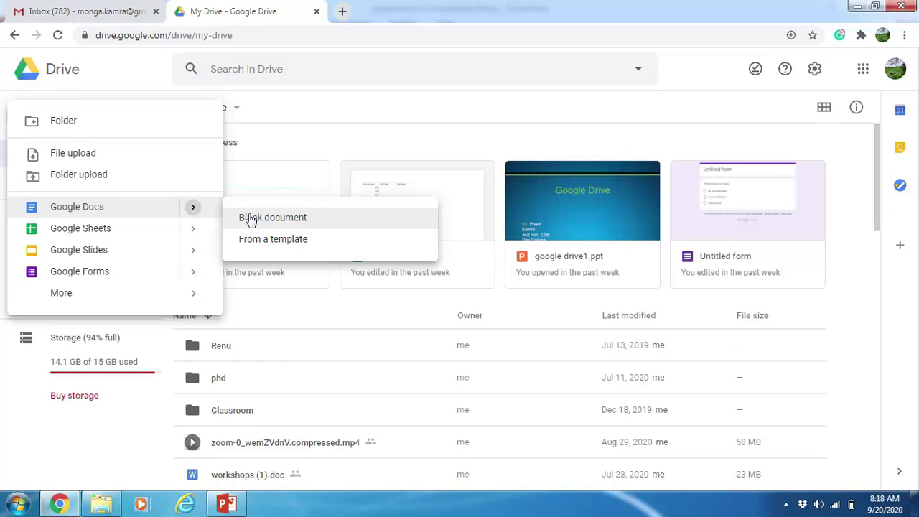
left_click(250, 219)
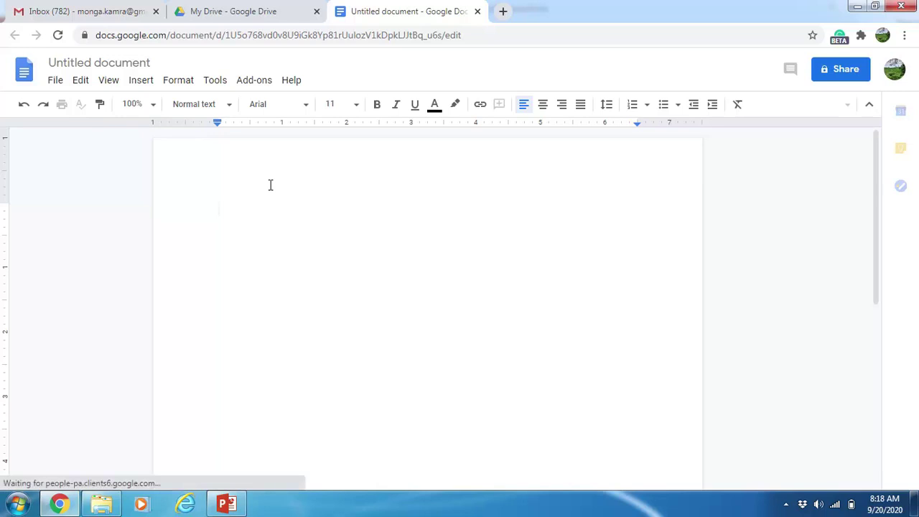
Type 'This is a test file. It can be shared with upto 100 people.' and select the line
type("This")
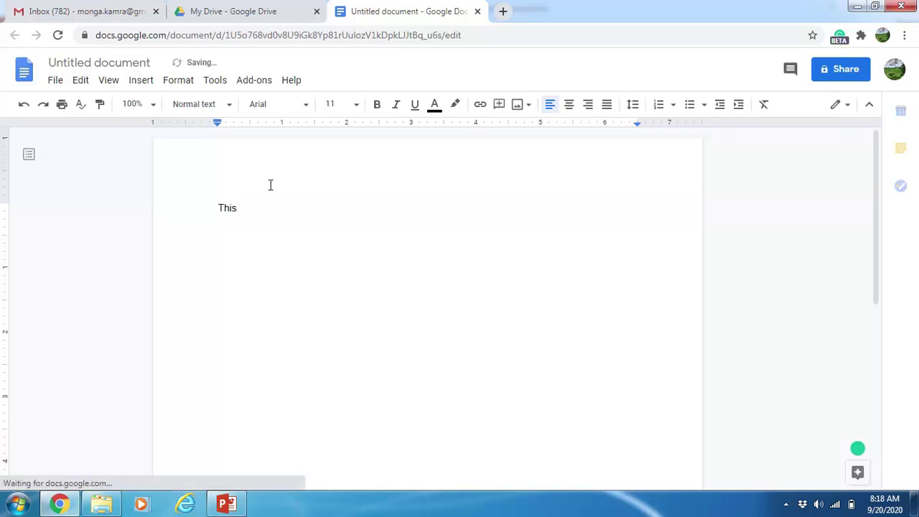
type(" is a test file")
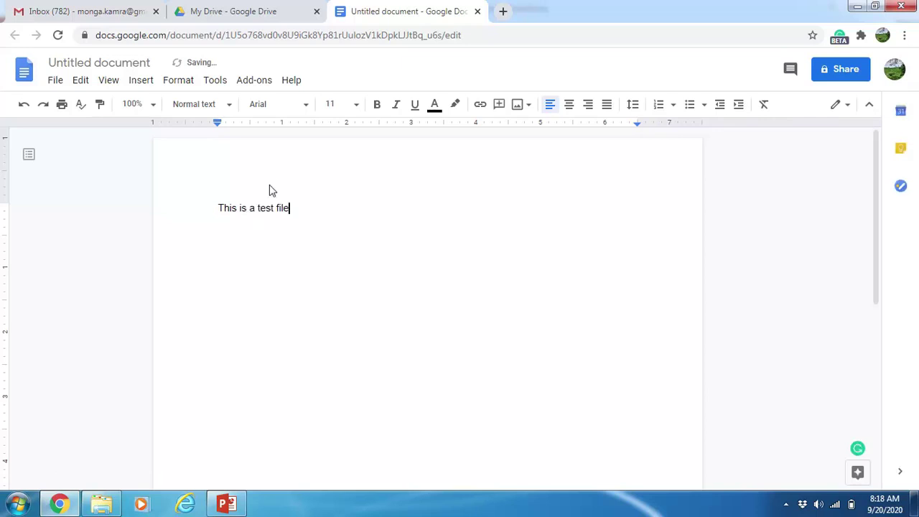
type(". ")
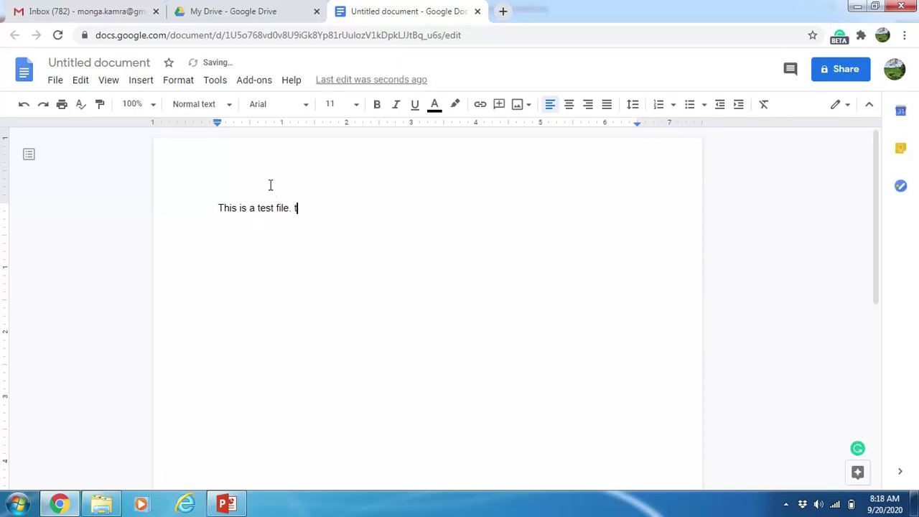
type("It ca")
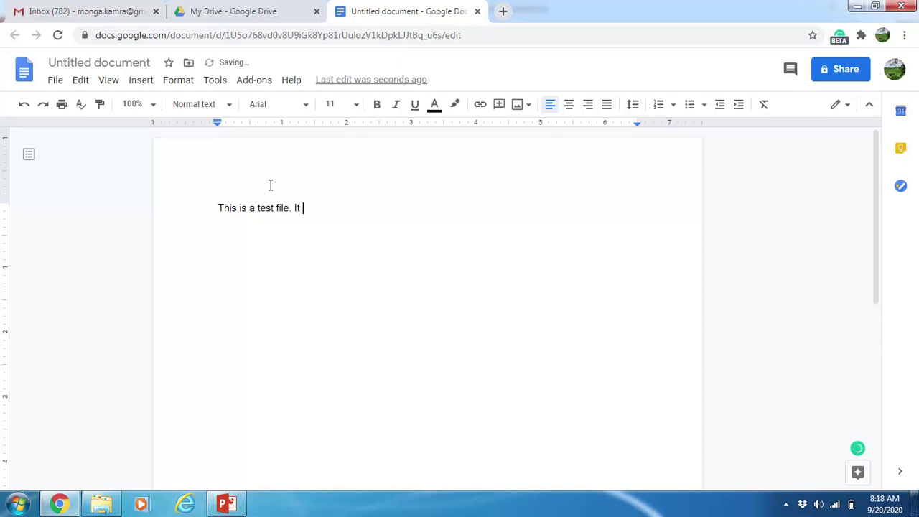
type("n be shared with ")
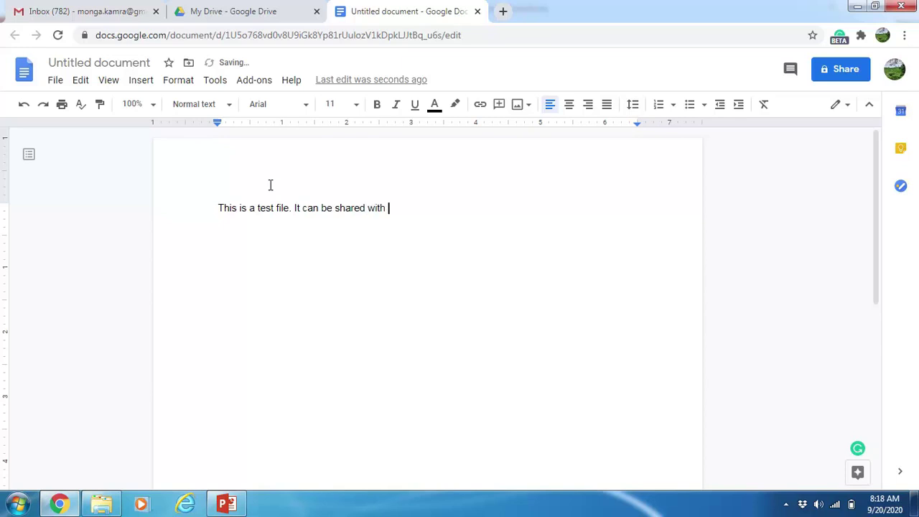
type("upto 100 people.")
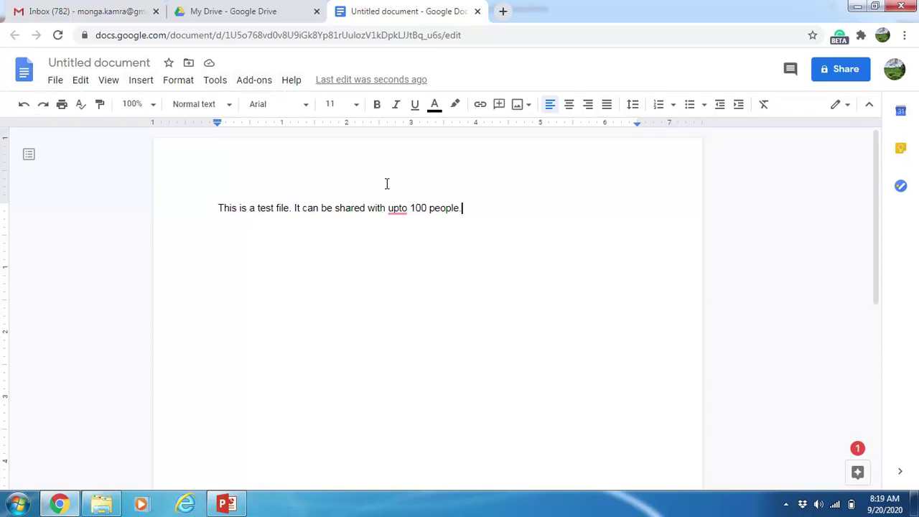
left_click_drag(484, 217, 215, 204)
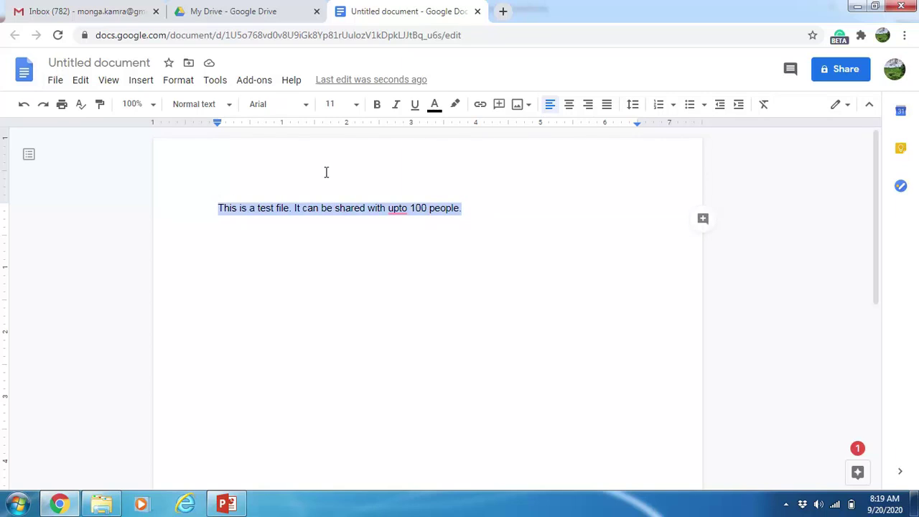
Center-align the selected sentence and format it in Georgia, size 12
left_click(569, 106)
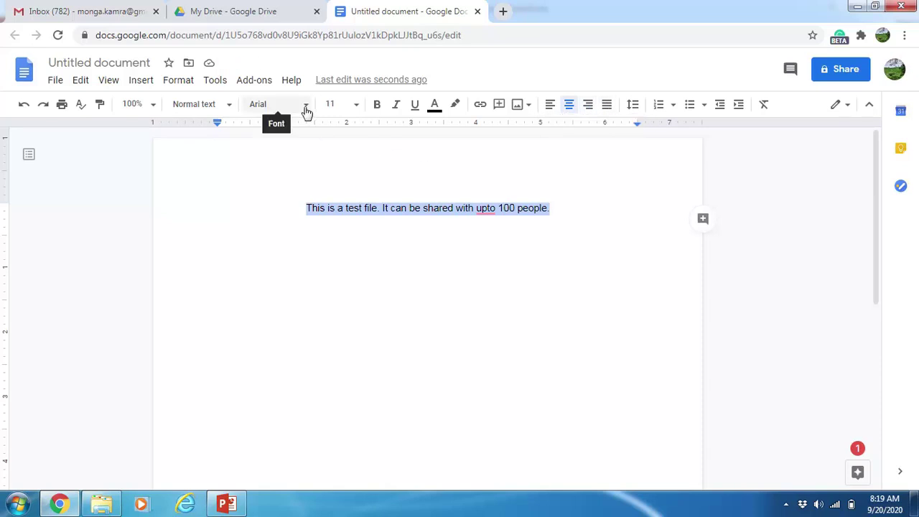
left_click(355, 106)
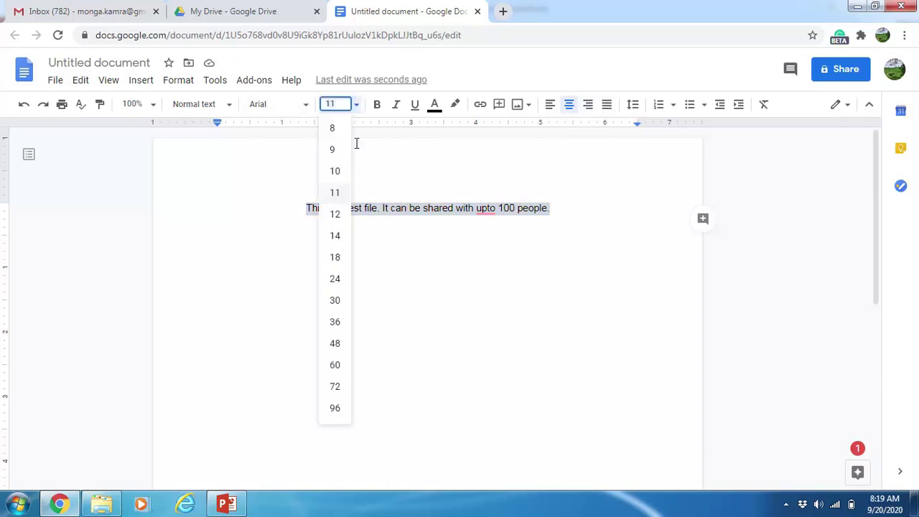
left_click(337, 217)
left_click(307, 106)
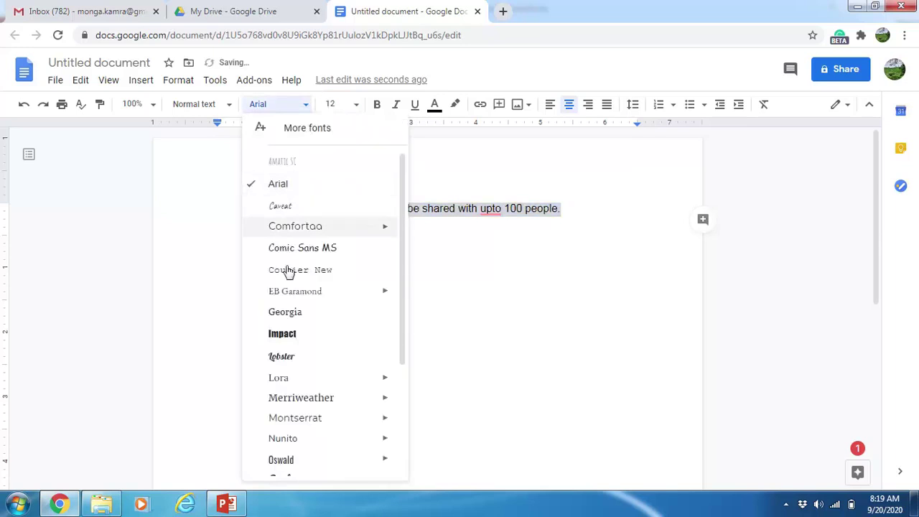
left_click(285, 312)
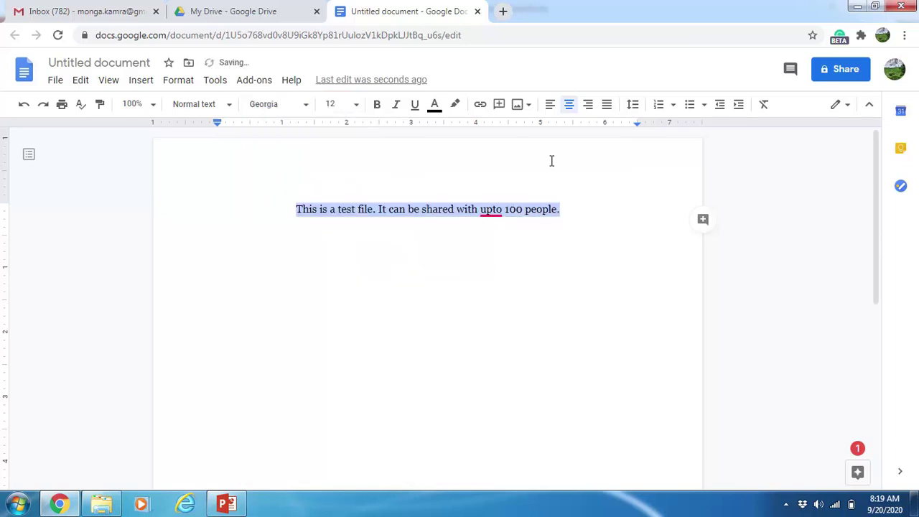
left_click(142, 81)
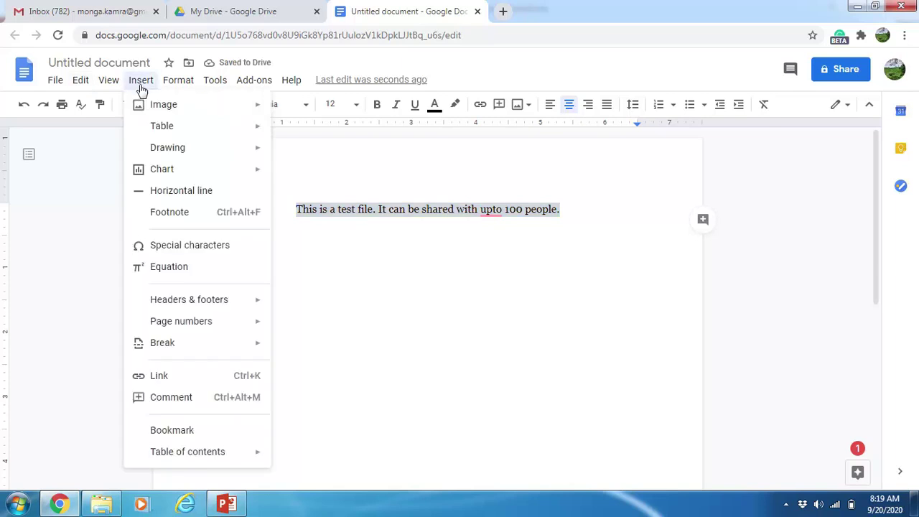
mouse_move(138, 86)
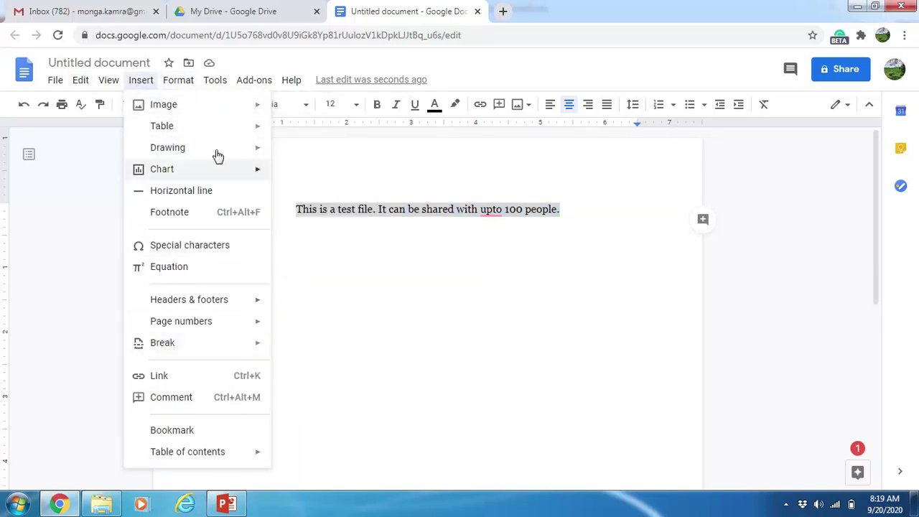
mouse_move(176, 82)
mouse_move(215, 80)
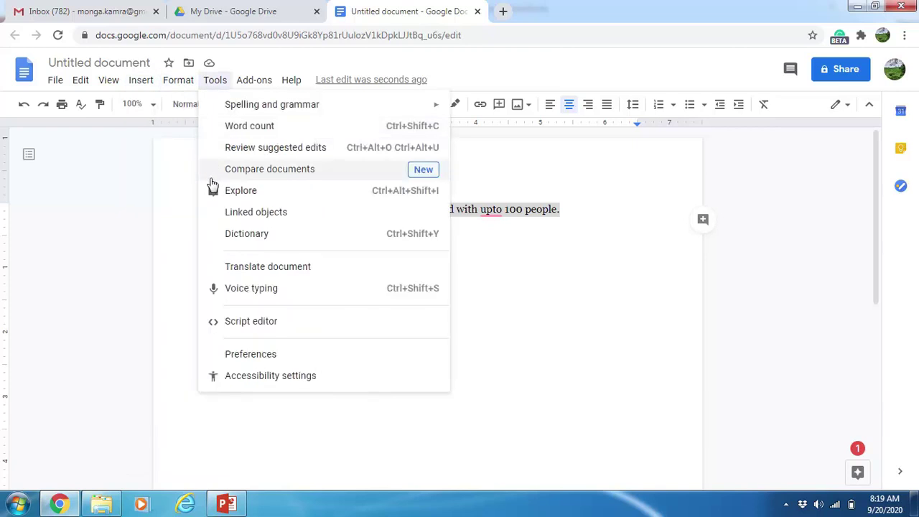
left_click(553, 255)
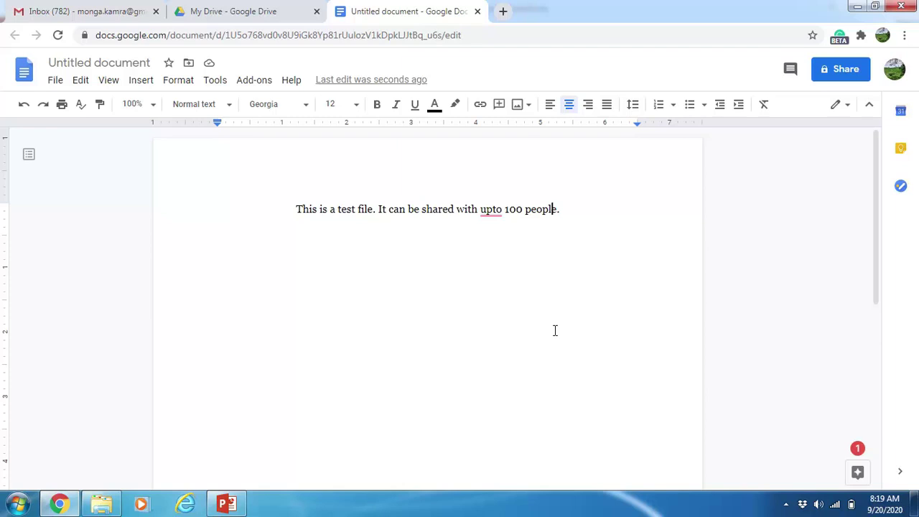
double_click(570, 212)
Save the document name as 'Test' from the Share prompt
left_click(844, 71)
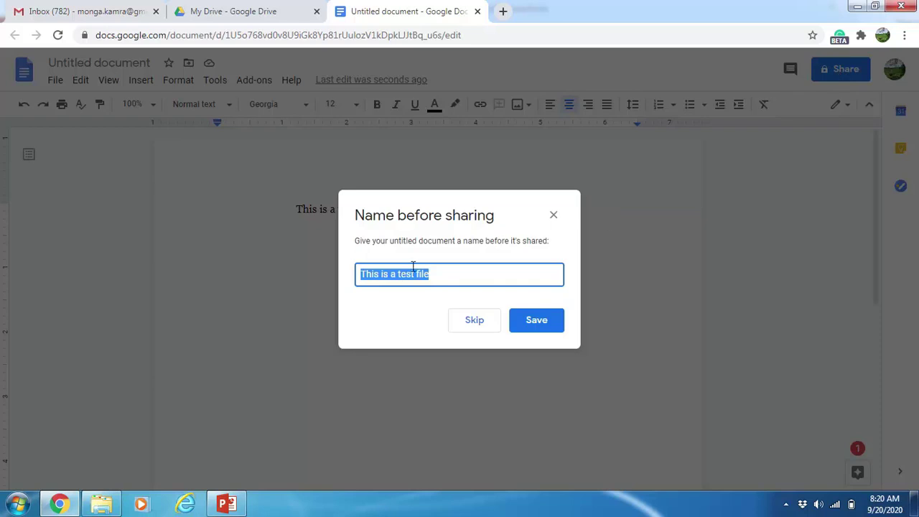
type("Test")
left_click(530, 323)
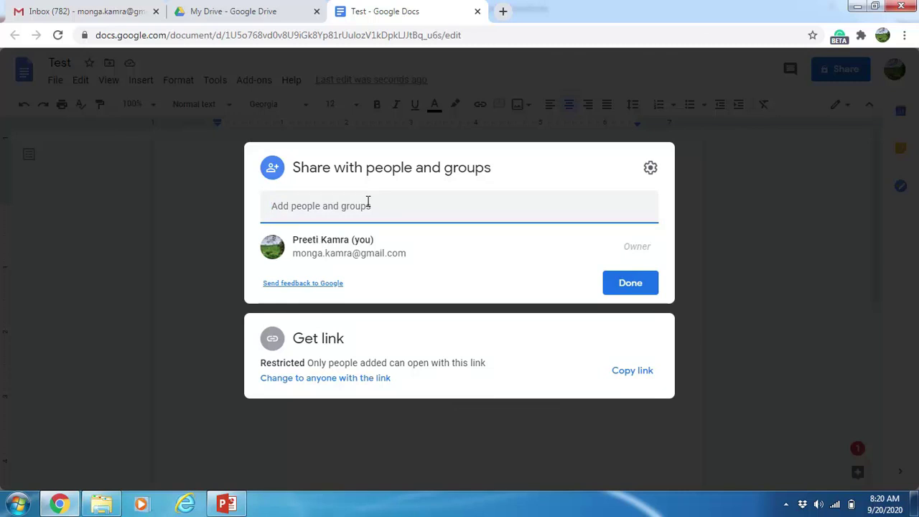
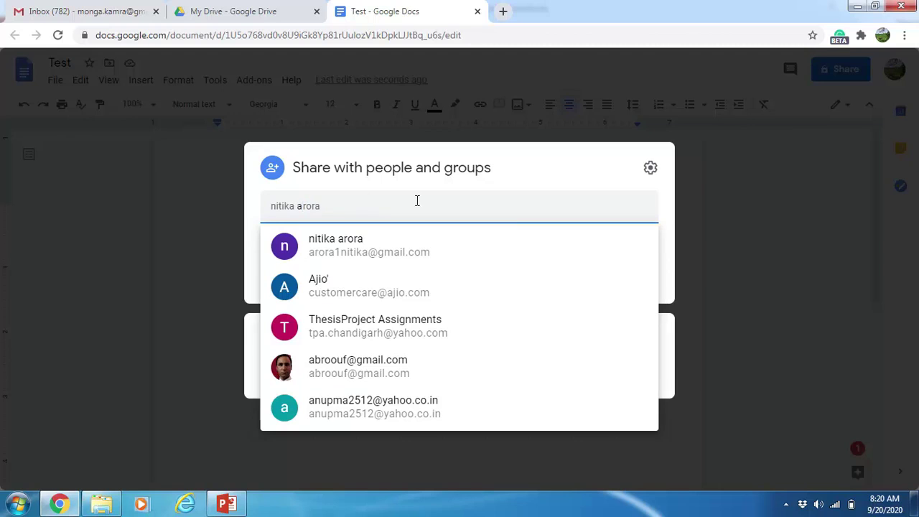
Add two suggested contacts as sharing recipients
left_click(359, 255)
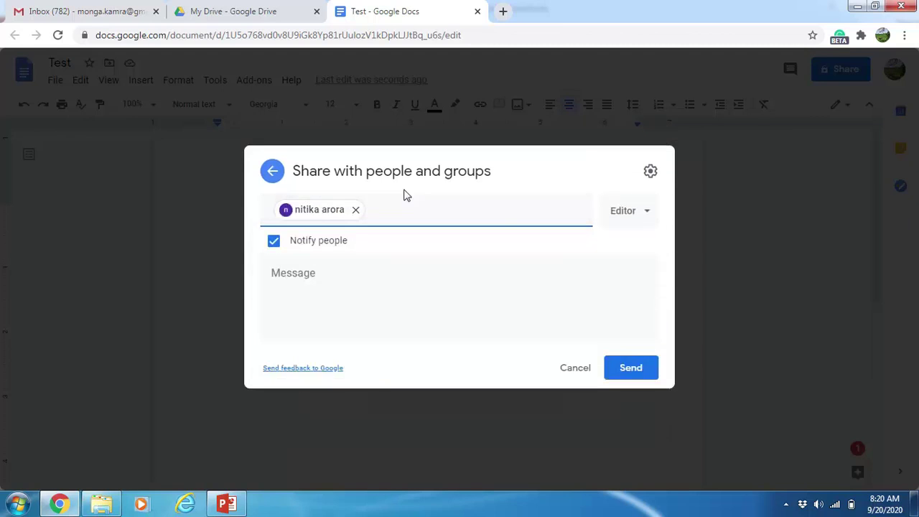
type("b")
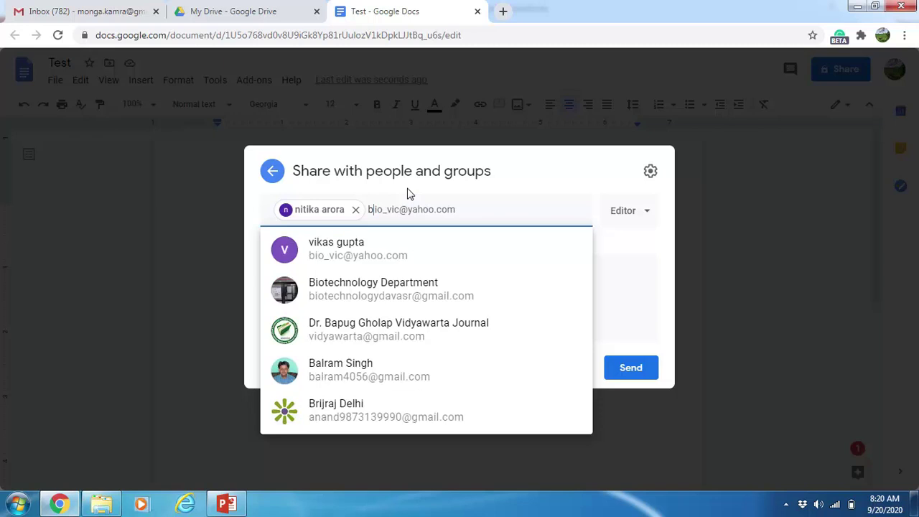
type("d")
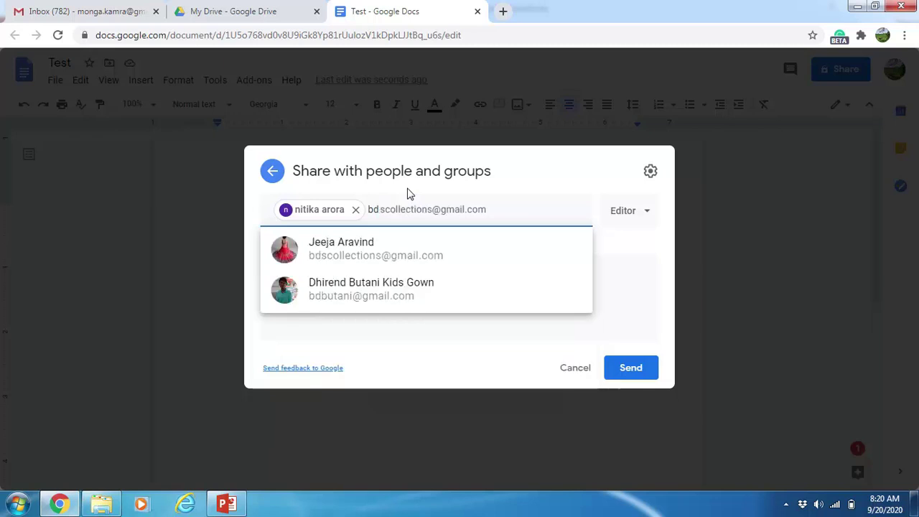
key("BackSpace")
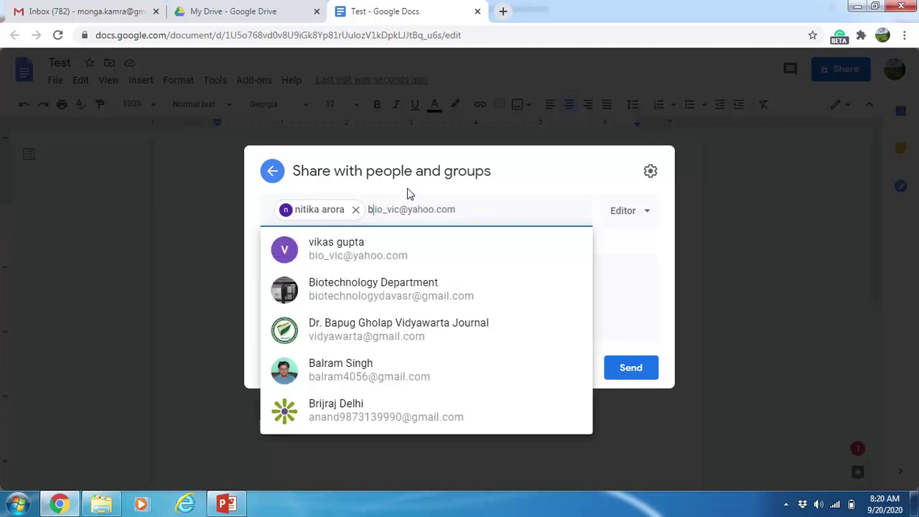
key("BackSpace")
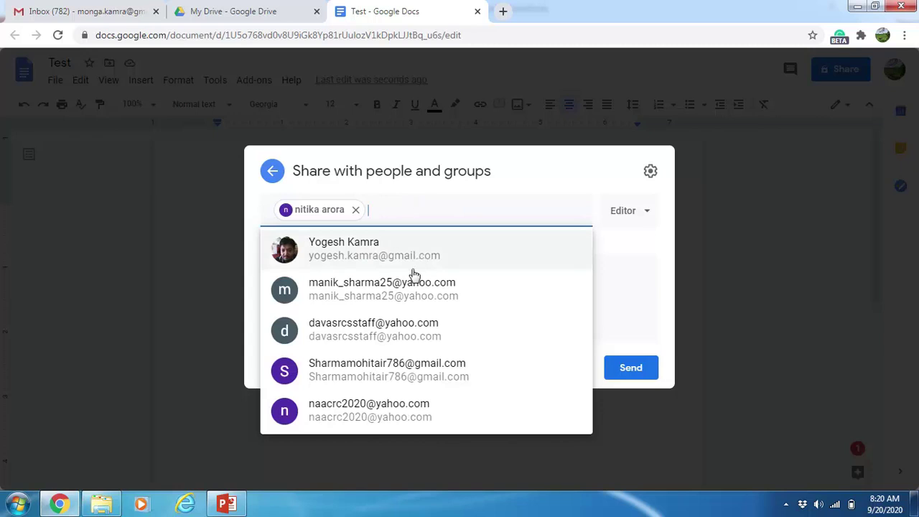
left_click(412, 267)
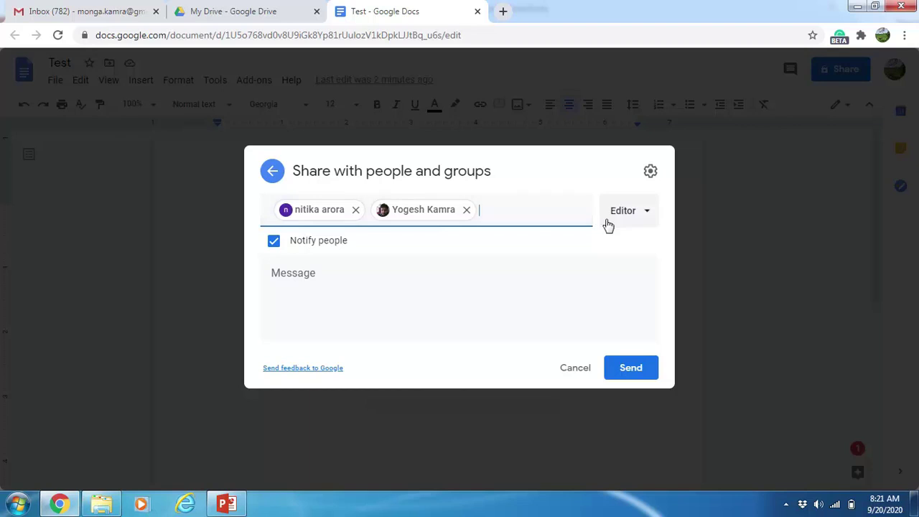
Review the Editor role choices, then cancel the invitations without sending
left_click(650, 215)
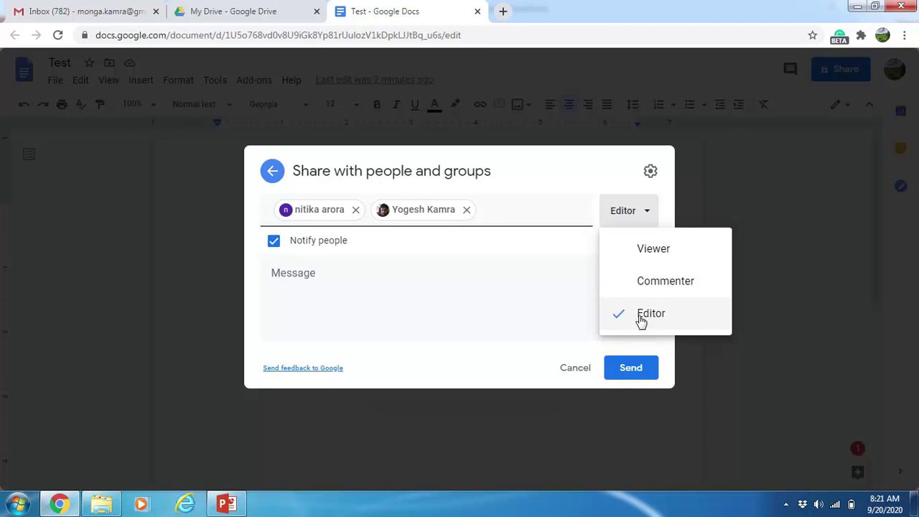
left_click(532, 297)
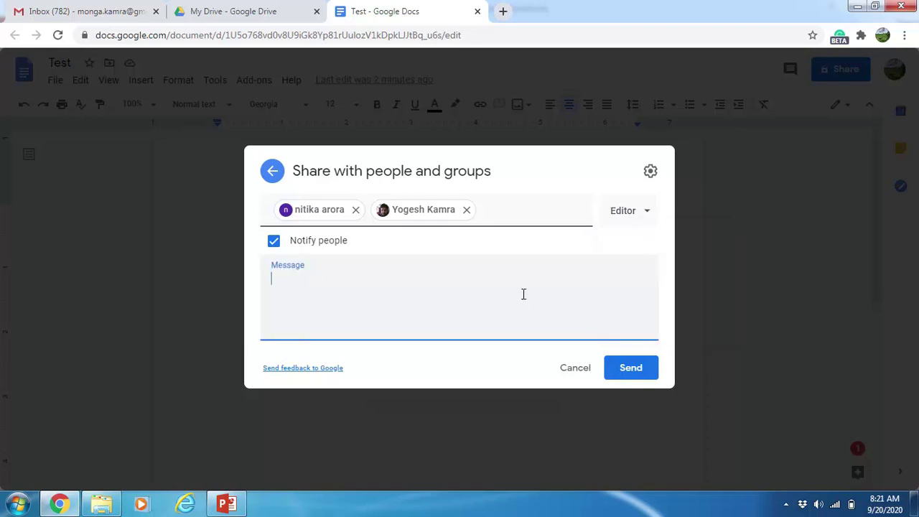
left_click(576, 369)
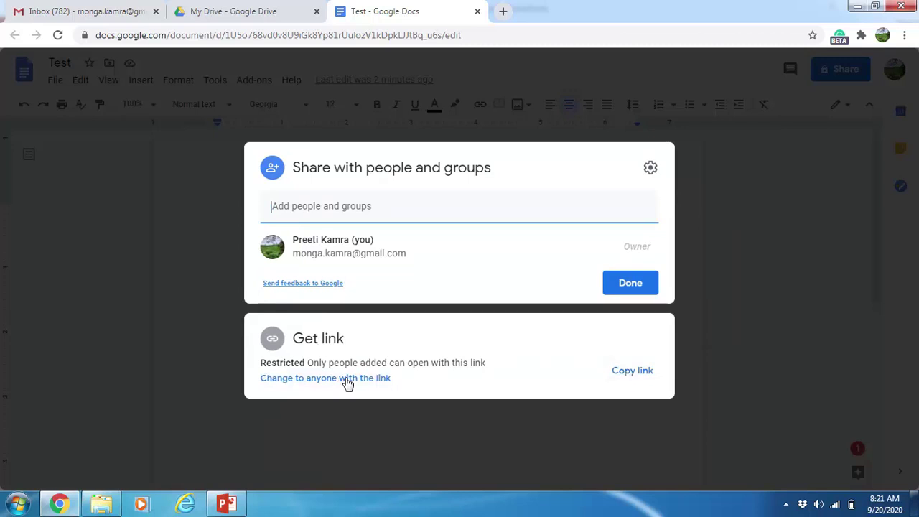
Copy the Test link, briefly allow anyone-with-link access, then restore Restricted and close sharing
left_click(636, 370)
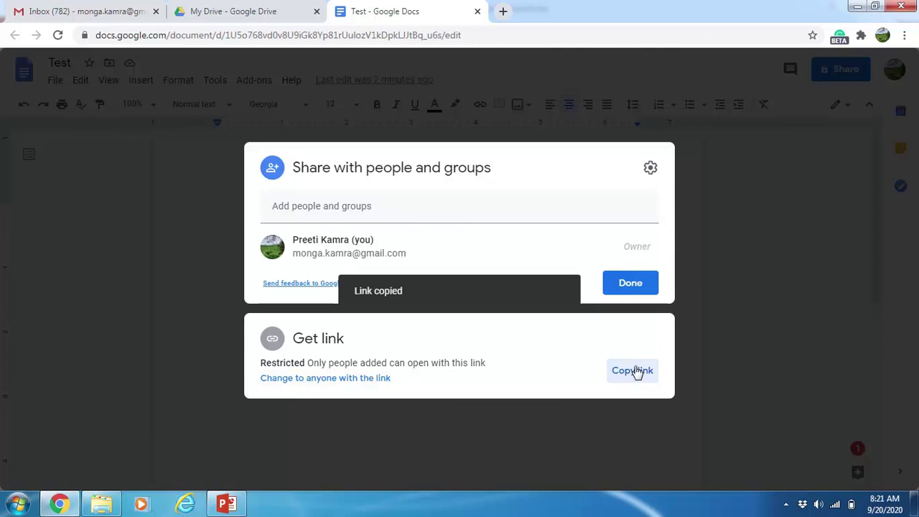
left_click(333, 378)
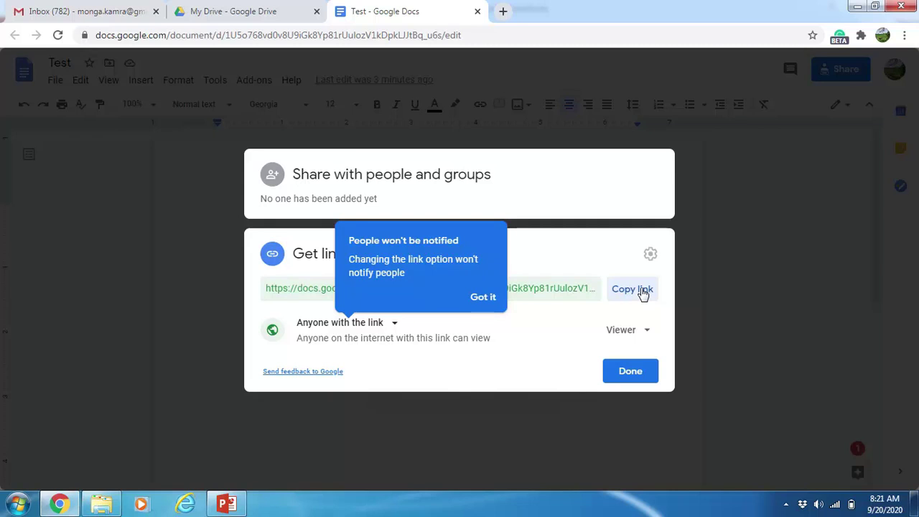
left_click(477, 299)
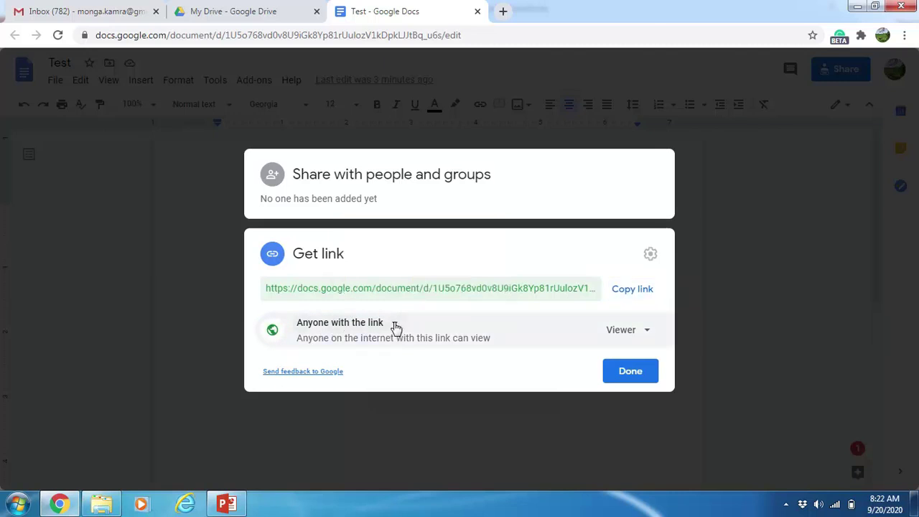
left_click(392, 330)
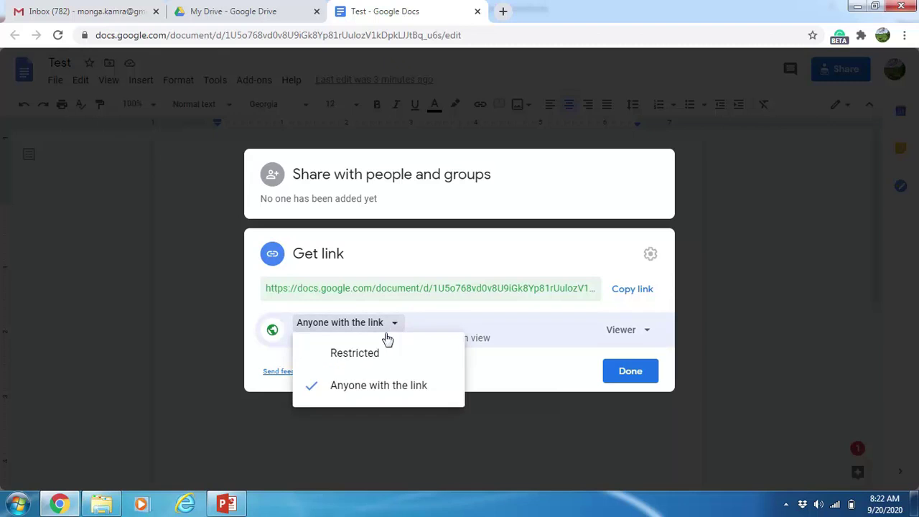
left_click(357, 359)
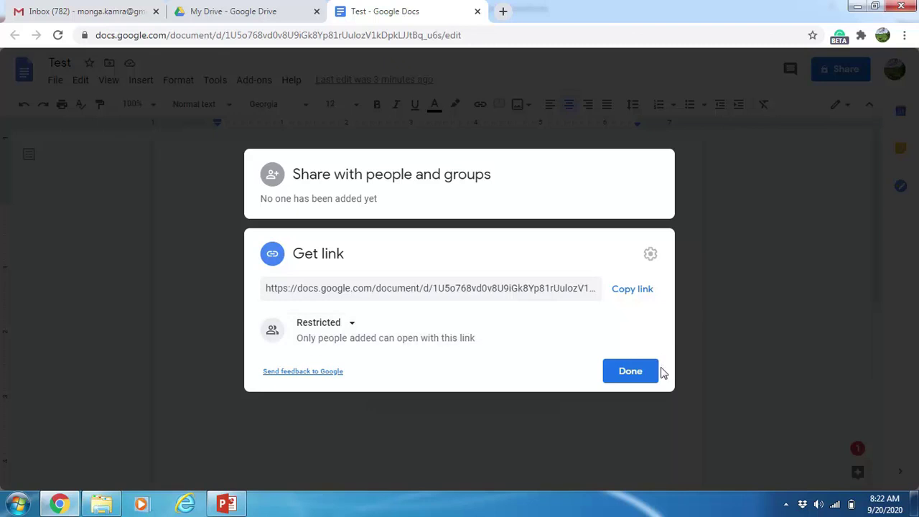
left_click(630, 372)
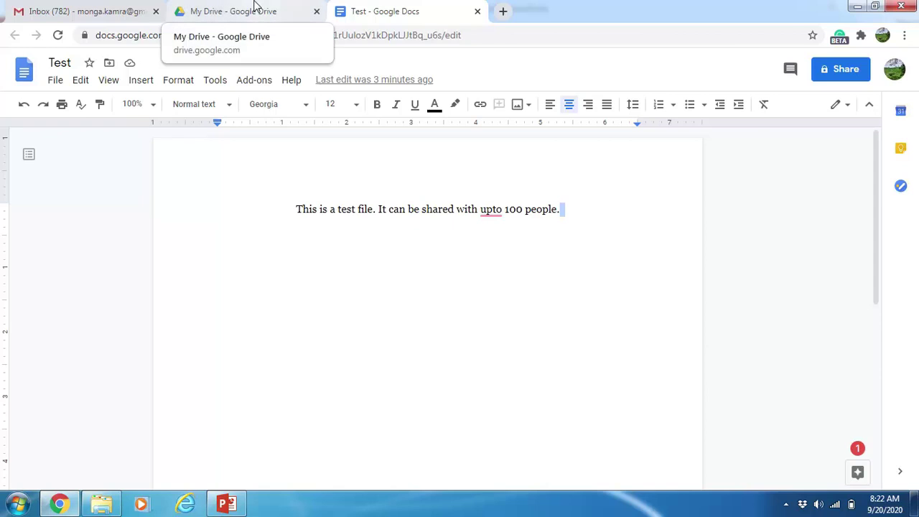
From the My Drive tab, create a Blank spreadsheet via New > Google Sheets
left_click(253, 11)
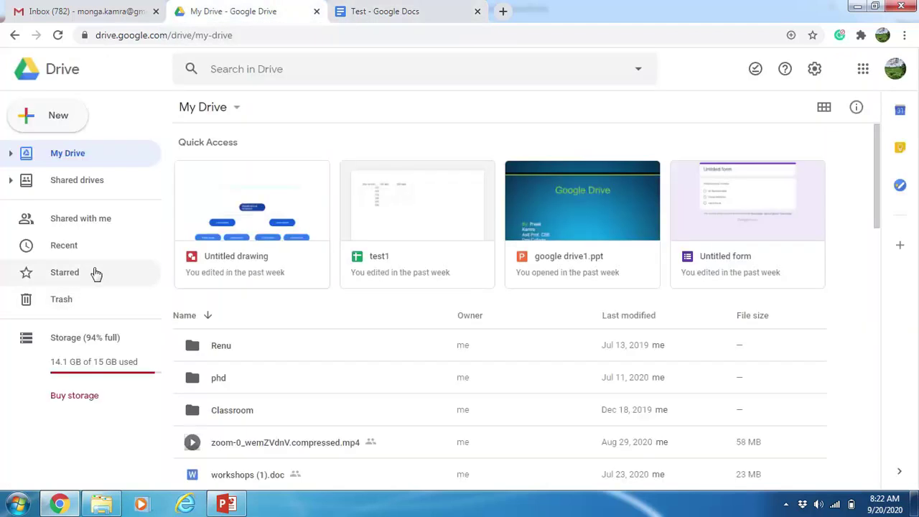
left_click(51, 119)
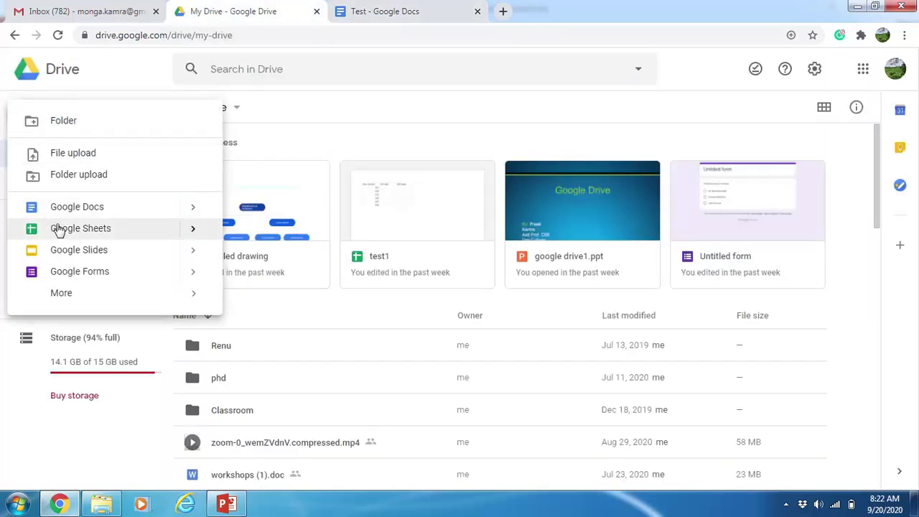
mouse_move(197, 231)
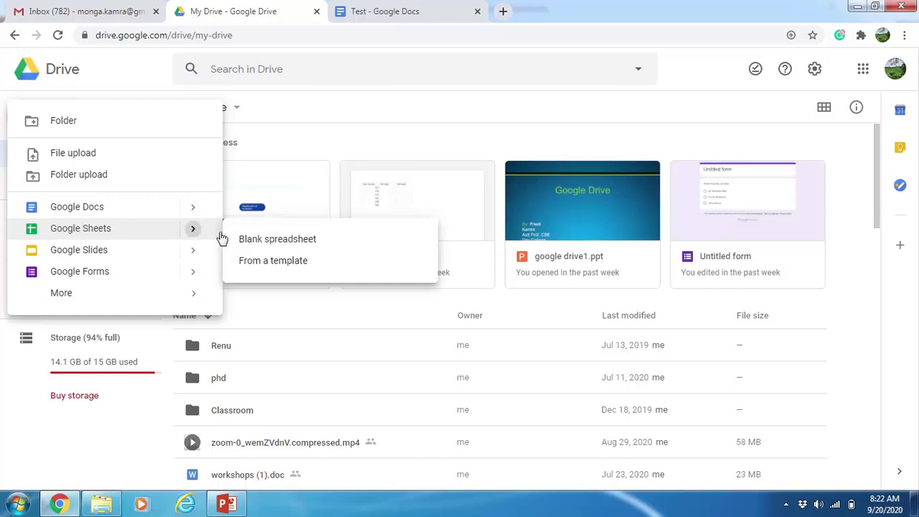
left_click(281, 238)
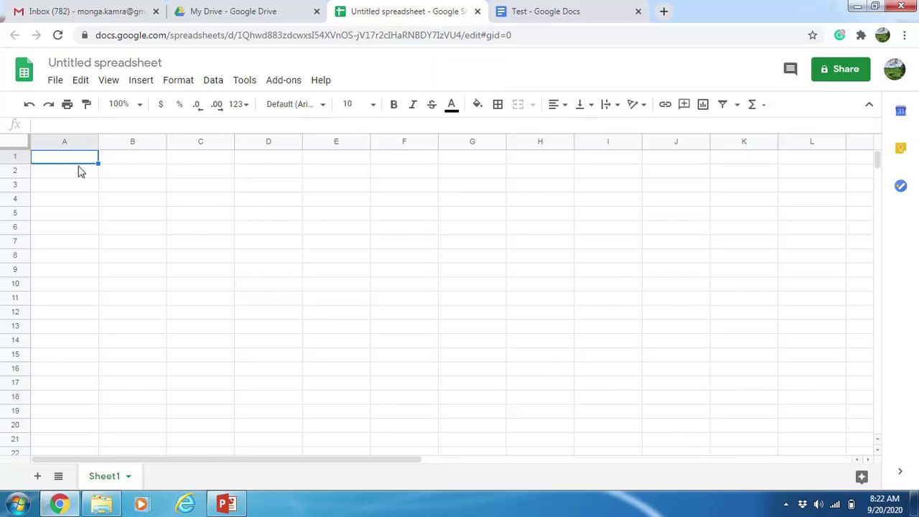
Enter headings Bca, 18th Sept, 19th Sept and 20th Sept across A1:D1
type("Bca")
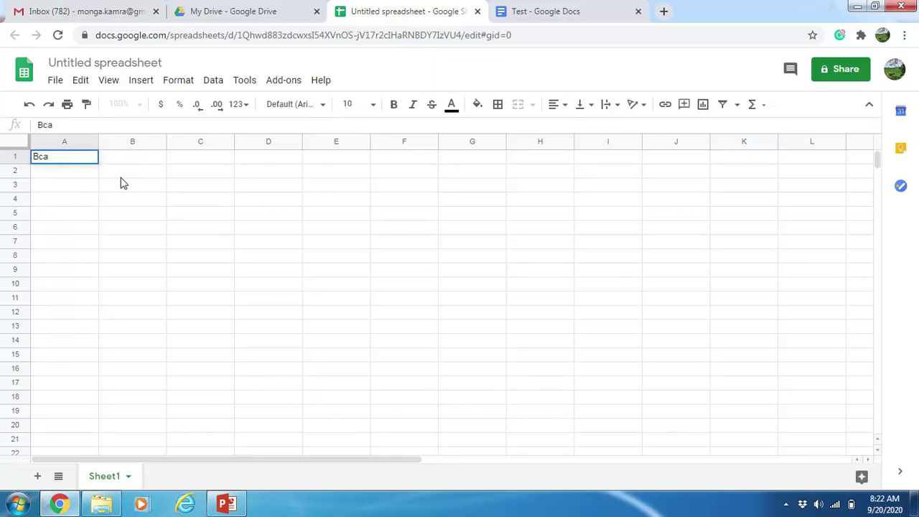
left_click(137, 161)
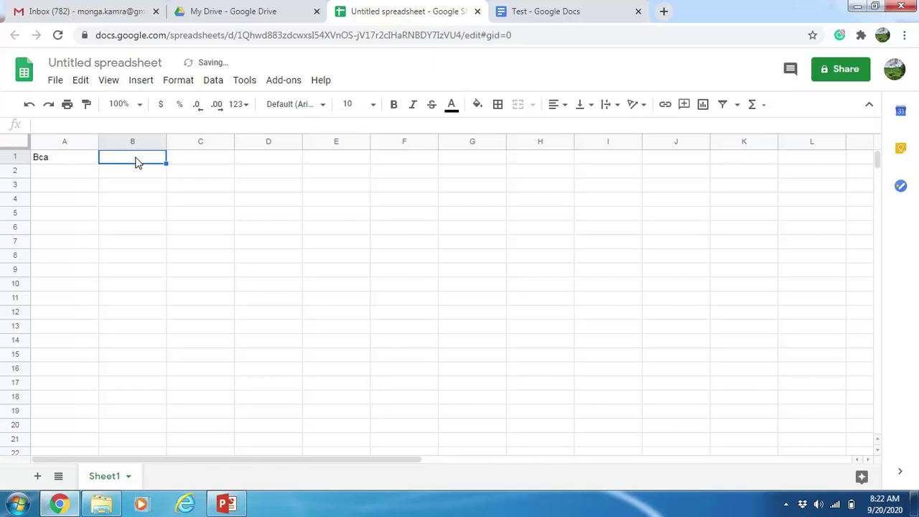
type("18")
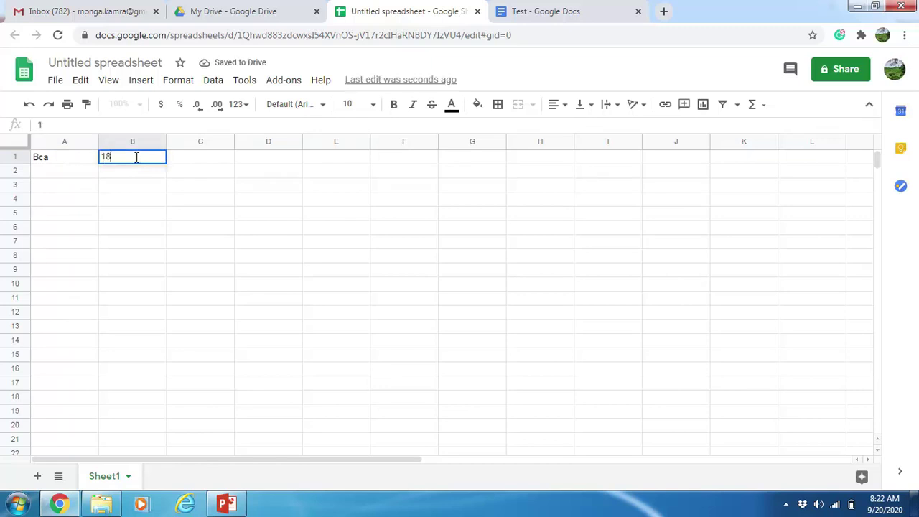
type("th Sept")
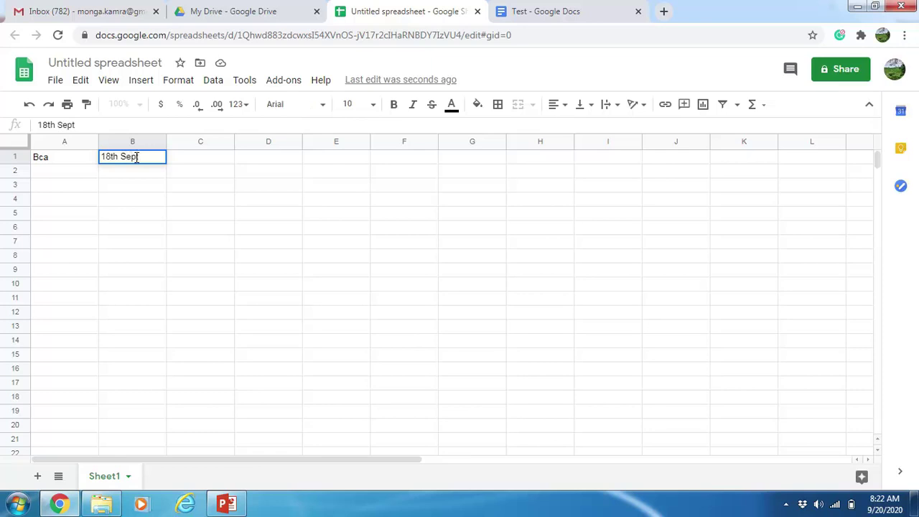
key("Tab")
type("19t")
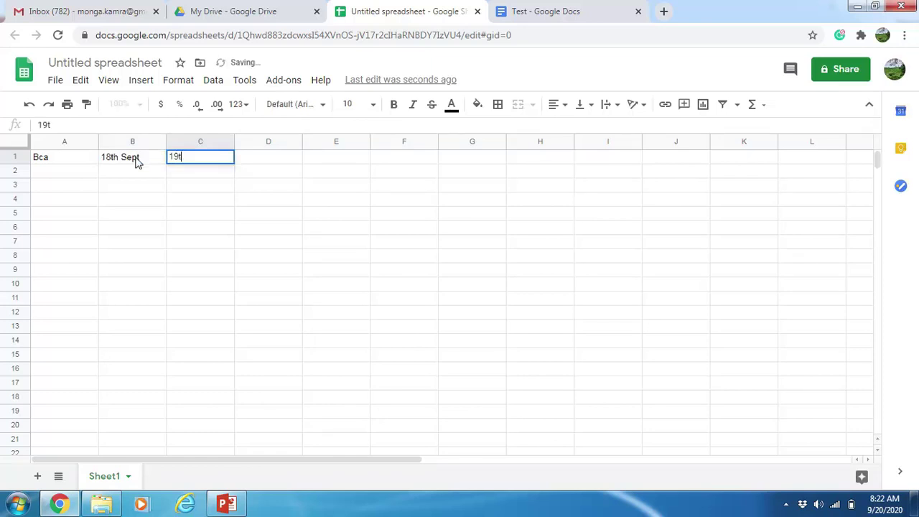
type("h Sept")
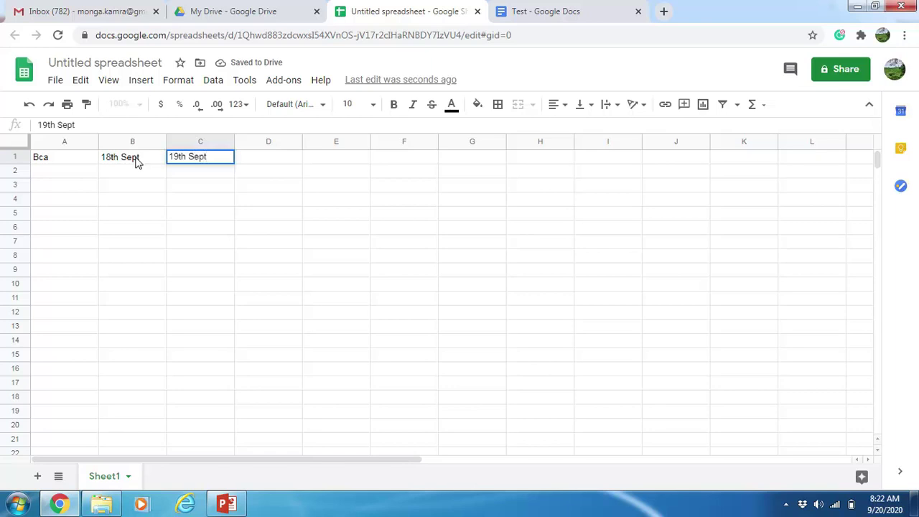
key("Tab")
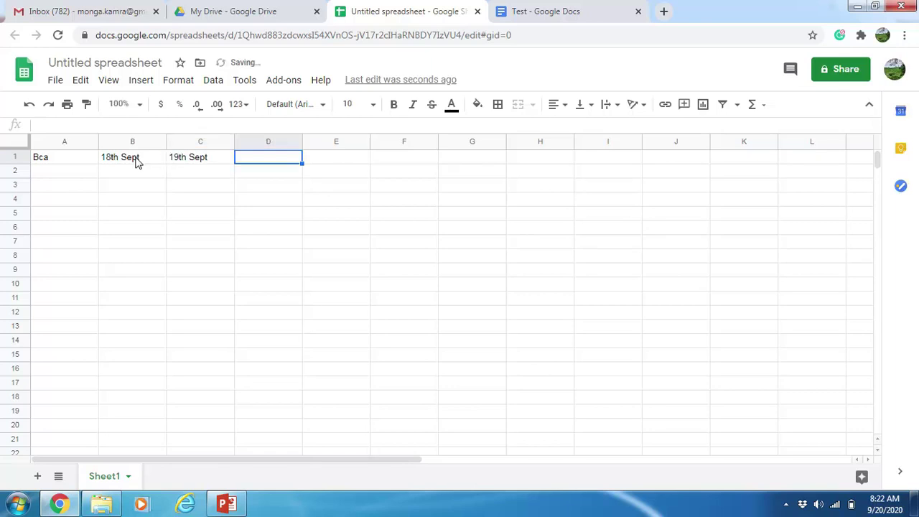
type("20th S")
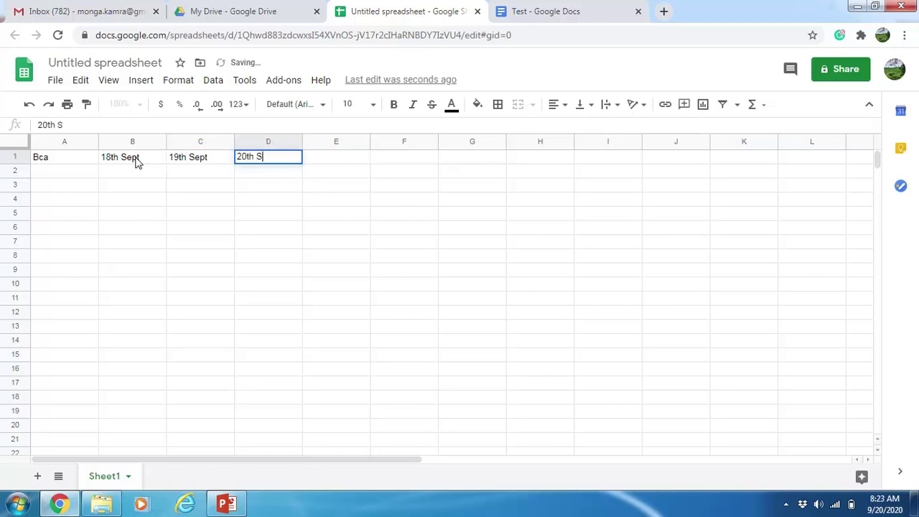
type("ept")
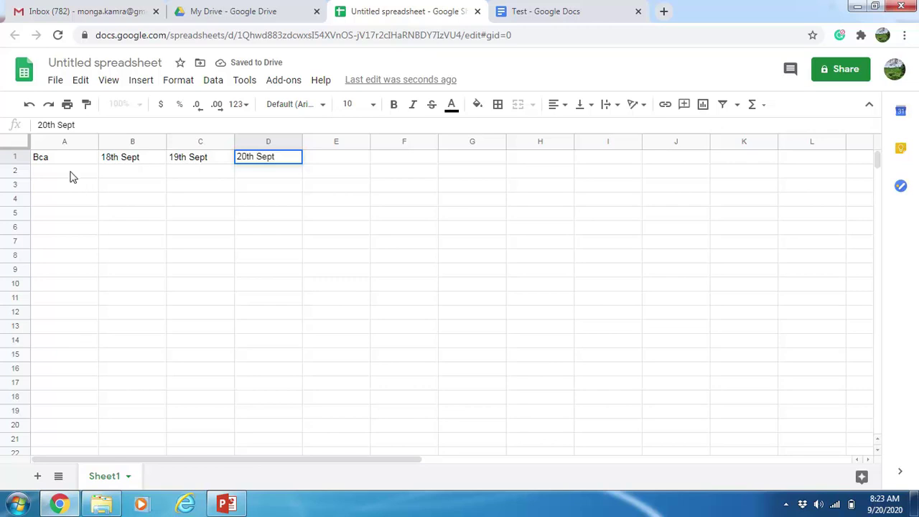
left_click(71, 172)
List roll numbers 101 through 106 down A2:A7
type("101")
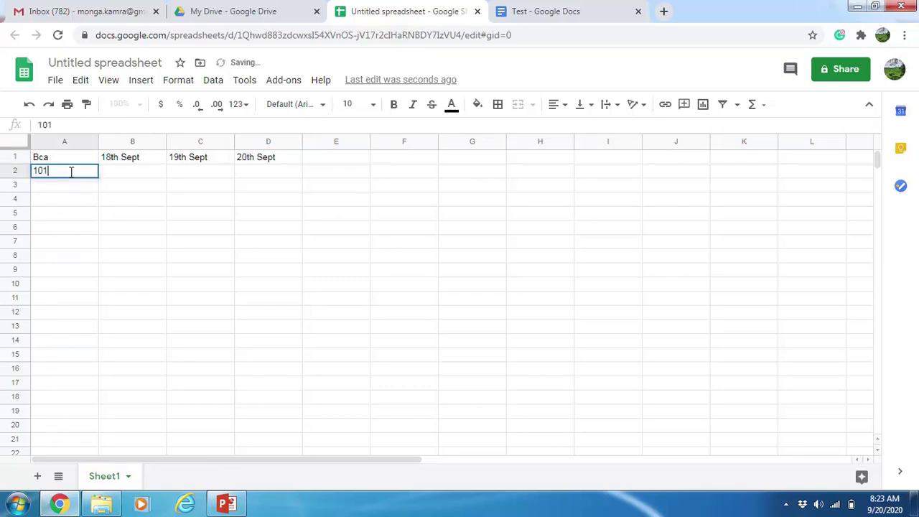
key("Return")
type("1")
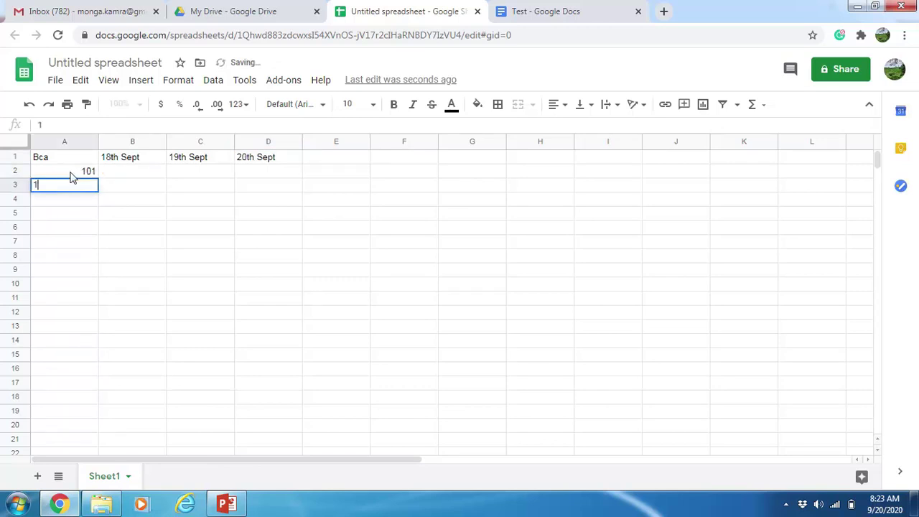
type("02")
key("Return")
type("103")
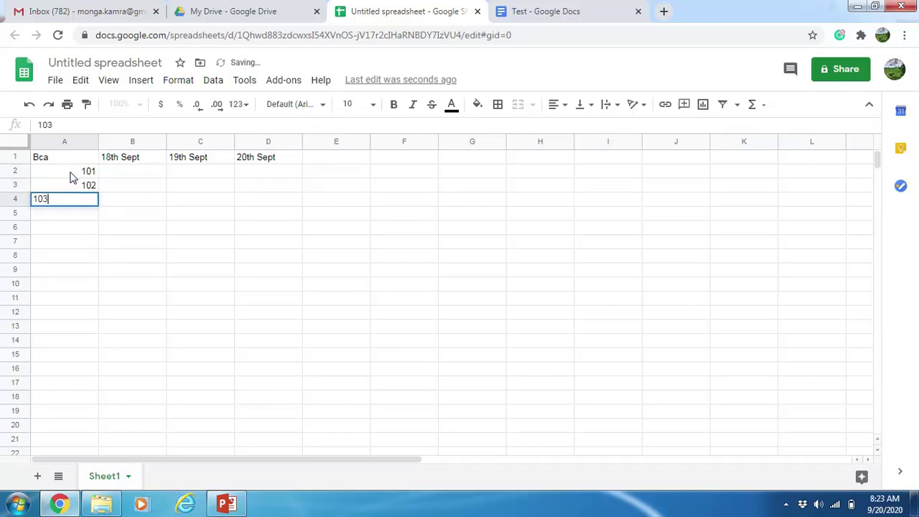
key("Return")
type("104")
key("Return")
type("104")
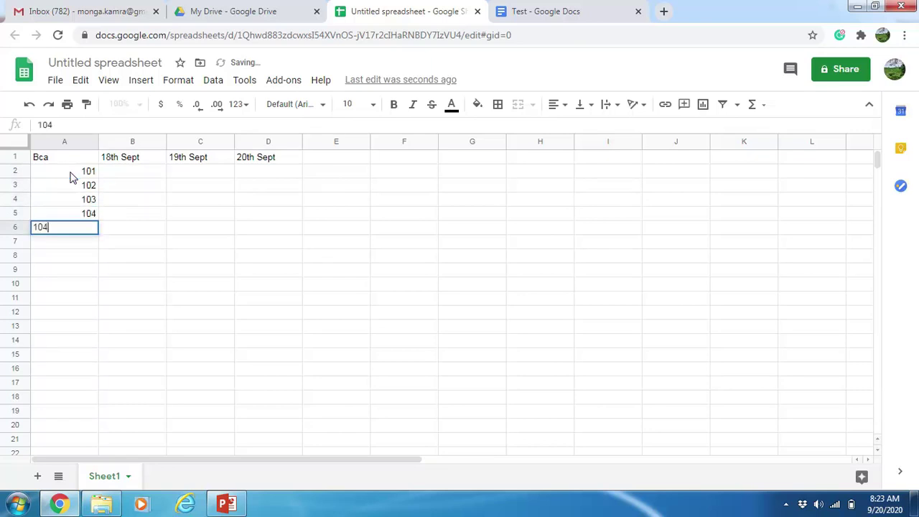
key("BackSpace")
type("5")
key("Return")
type("106")
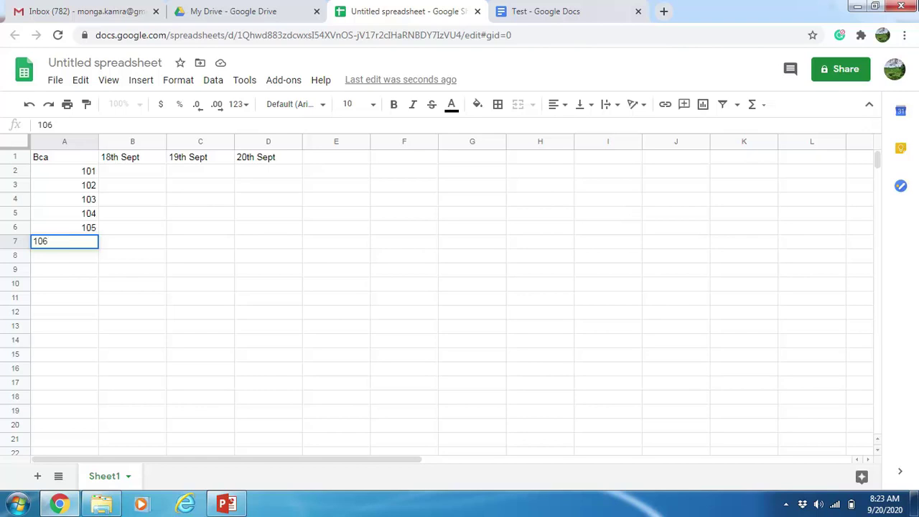
Name the spreadsheet 'attendance' from the Share prompt
left_click(835, 72)
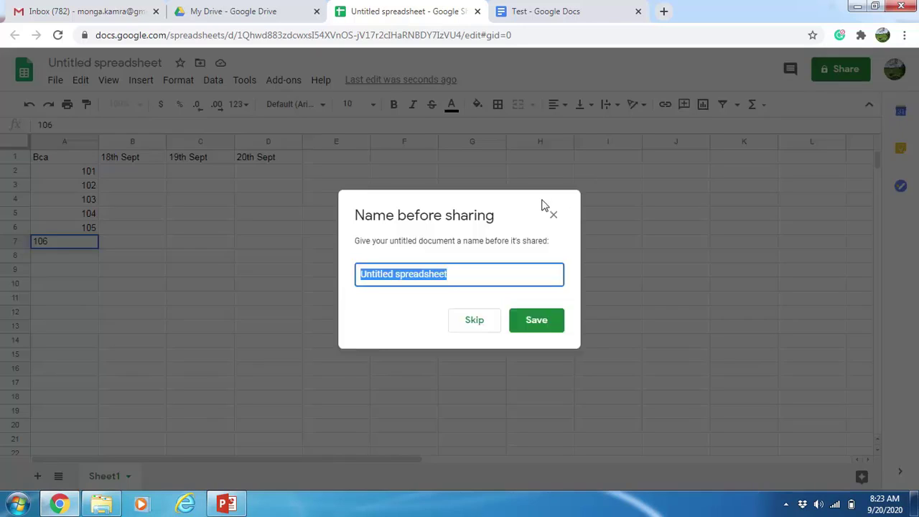
type("attendance")
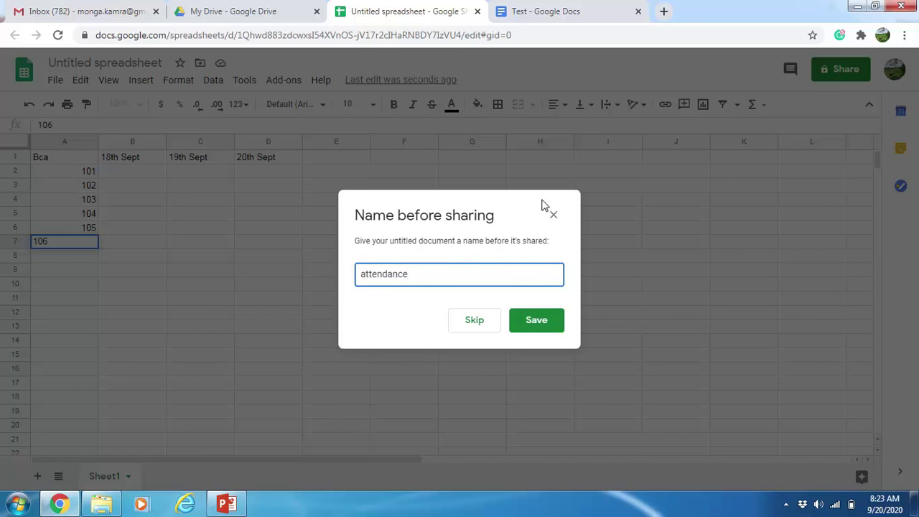
left_click(540, 322)
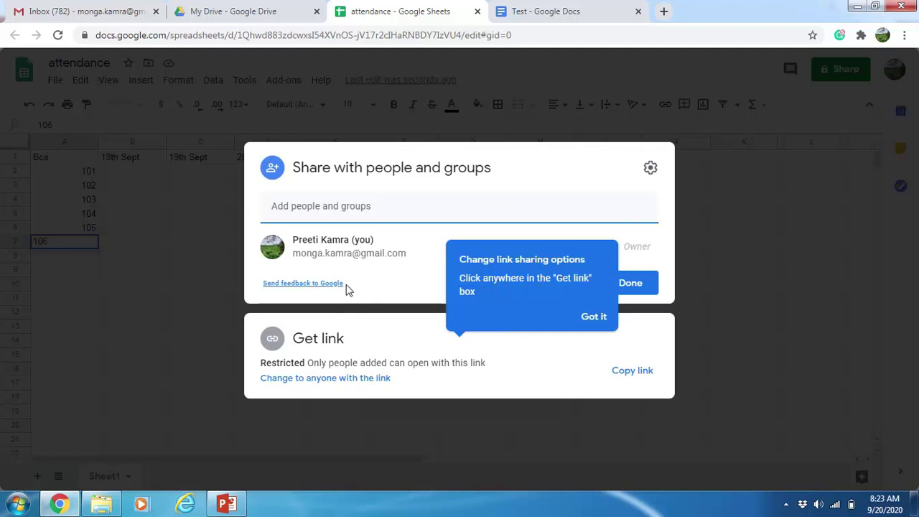
Share it with a suggested contact as Editor and send the invitation
left_click(405, 200)
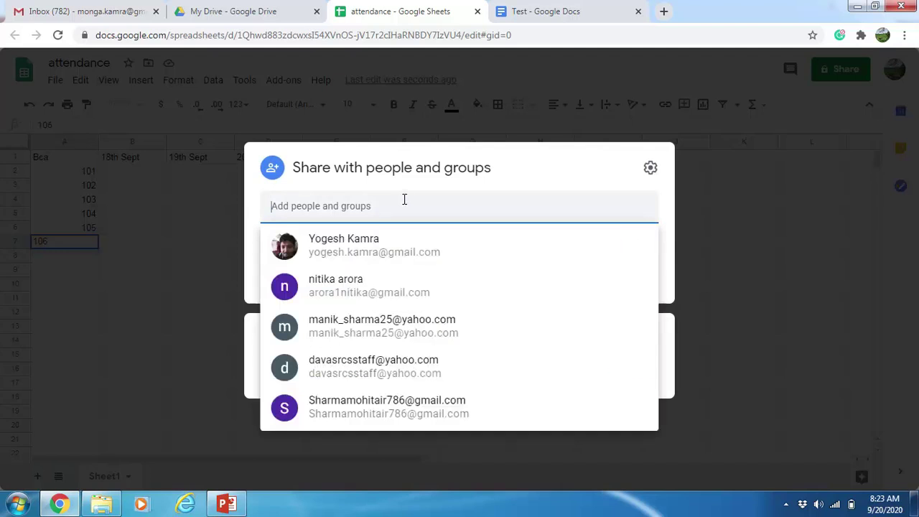
left_click(390, 246)
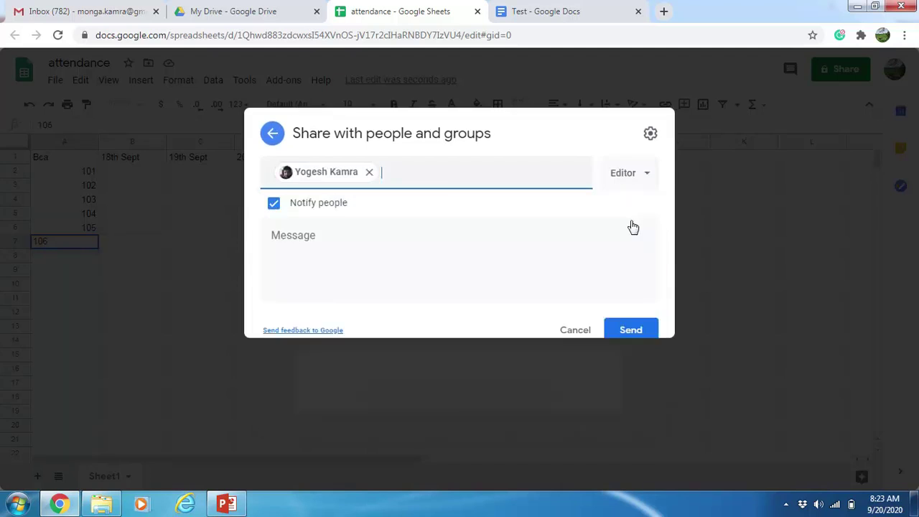
left_click(645, 214)
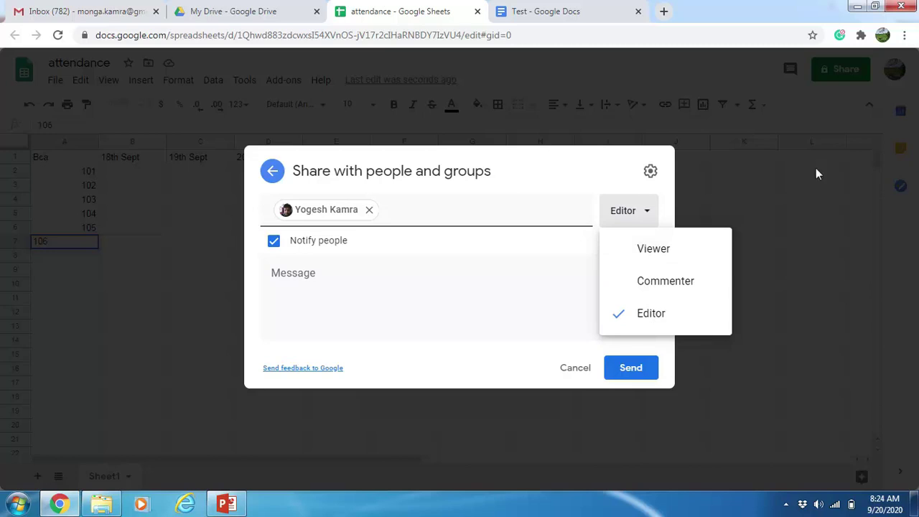
left_click(728, 371)
left_click(473, 293)
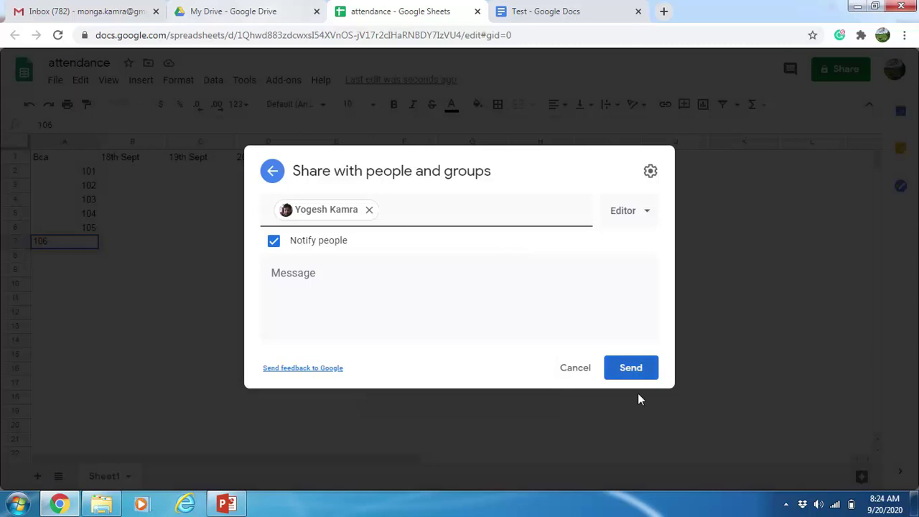
left_click(575, 368)
From the My Drive file list, start a new blank Google Slides presentation
left_click(243, 10)
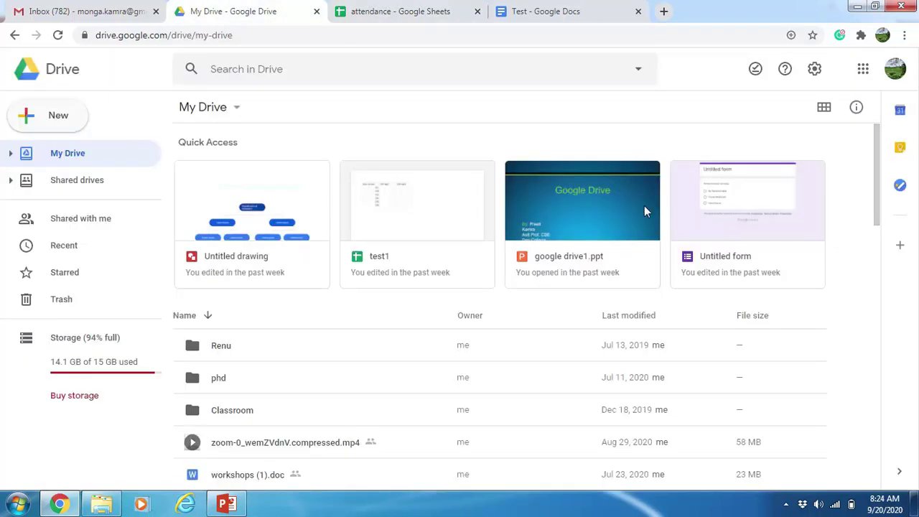
left_click(46, 123)
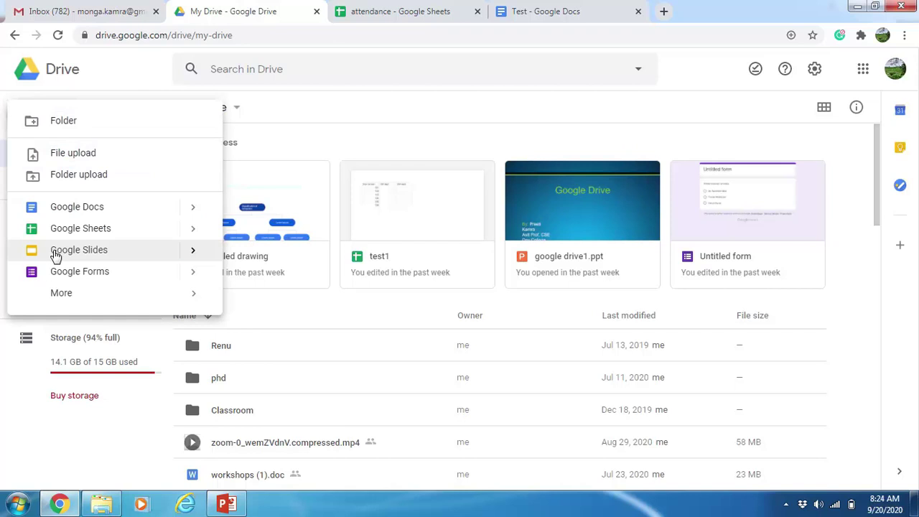
left_click(193, 253)
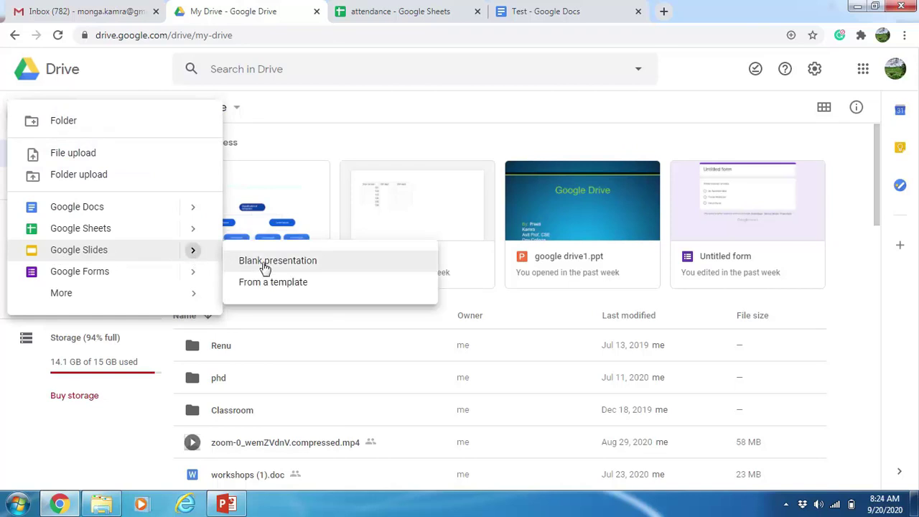
left_click(264, 266)
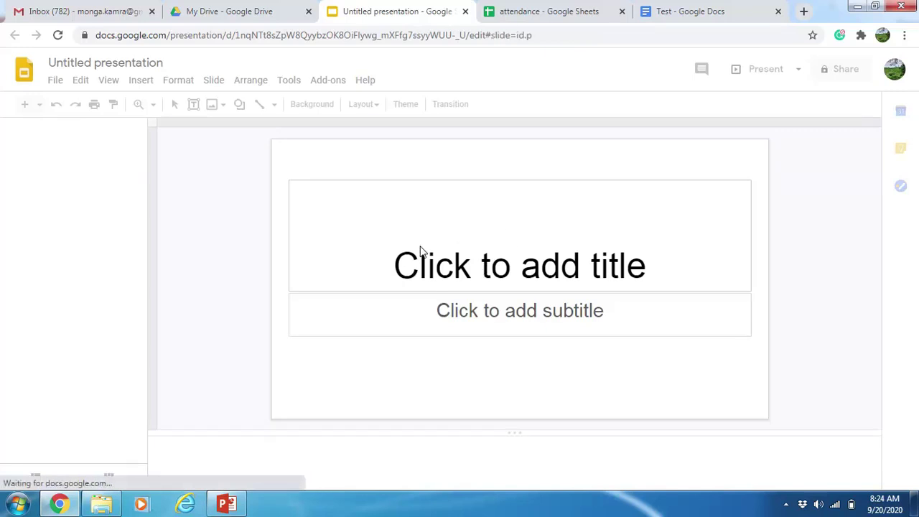
Apply the Focus theme from the Themes panel to the Untitled presentation's title slide
left_click(452, 238)
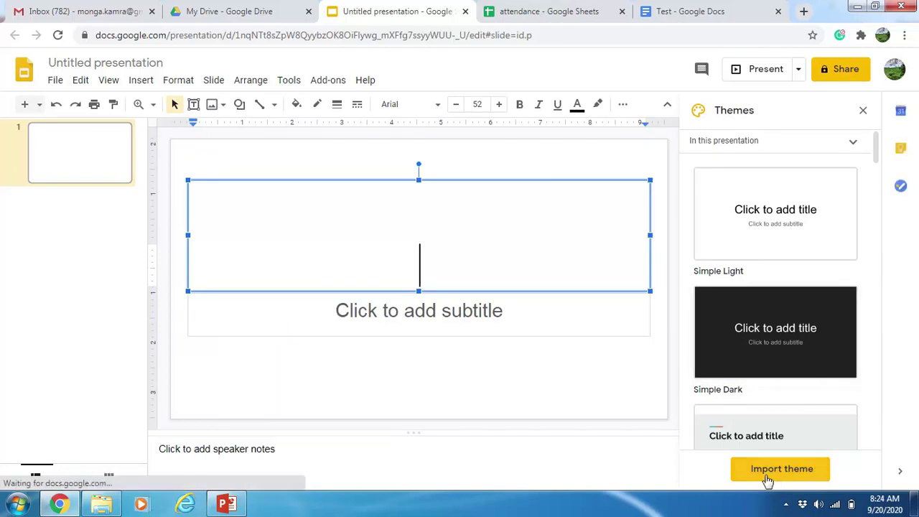
scroll(771, 372, "down", 3)
left_click(782, 407)
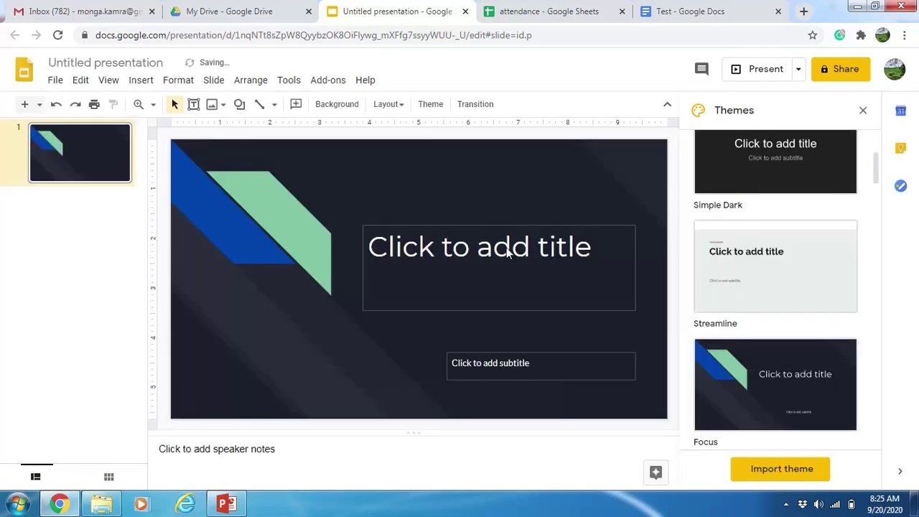
left_click(508, 257)
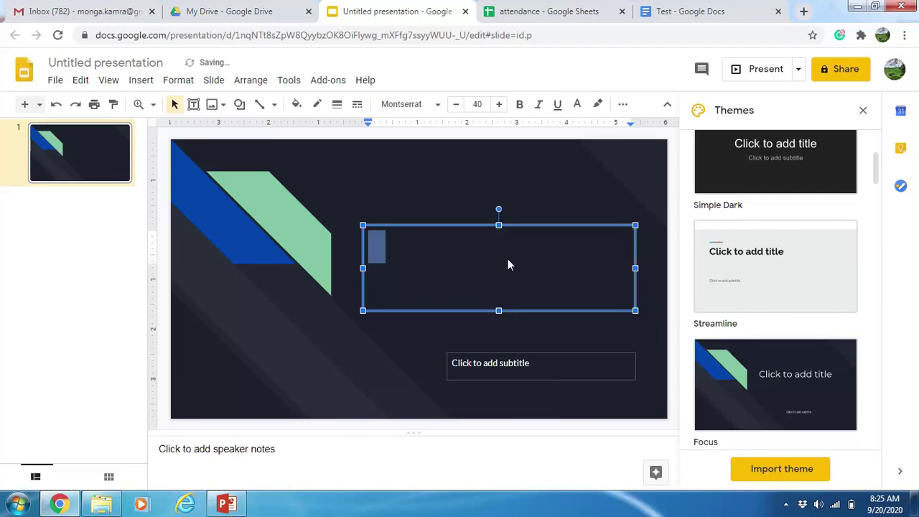